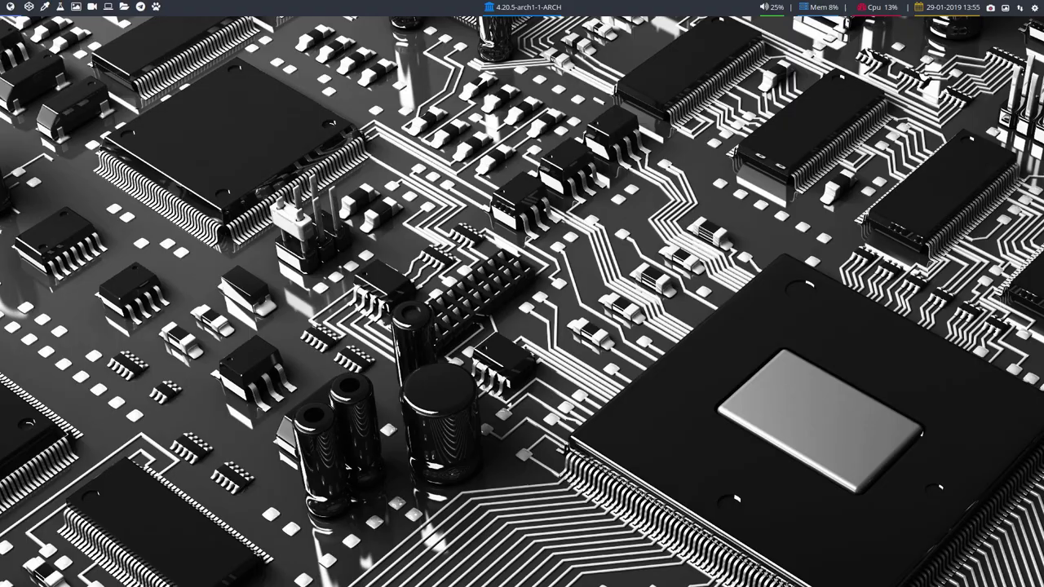
Step: Open a urxvt terminal showing system info, then close it again
key("super+Return")
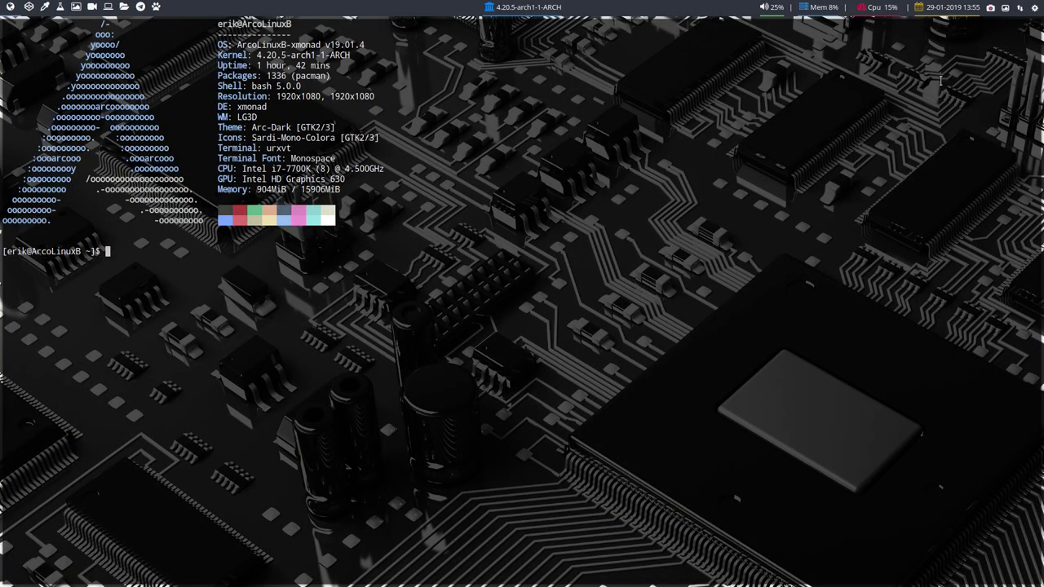
key("super+q")
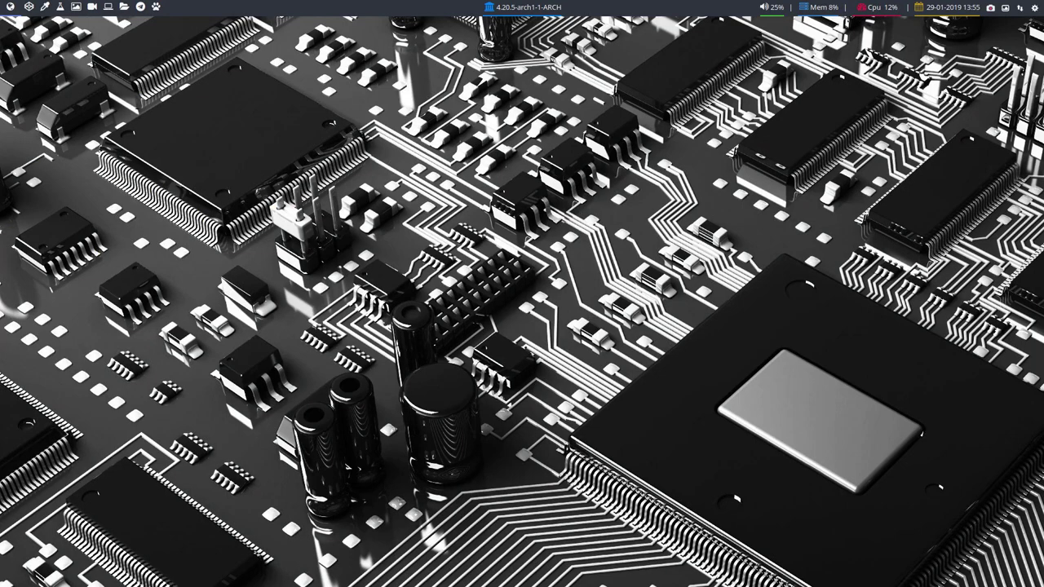
Step: Open Thunar in the home folder and go to .xmonad/scripts
key("super+shift+Return")
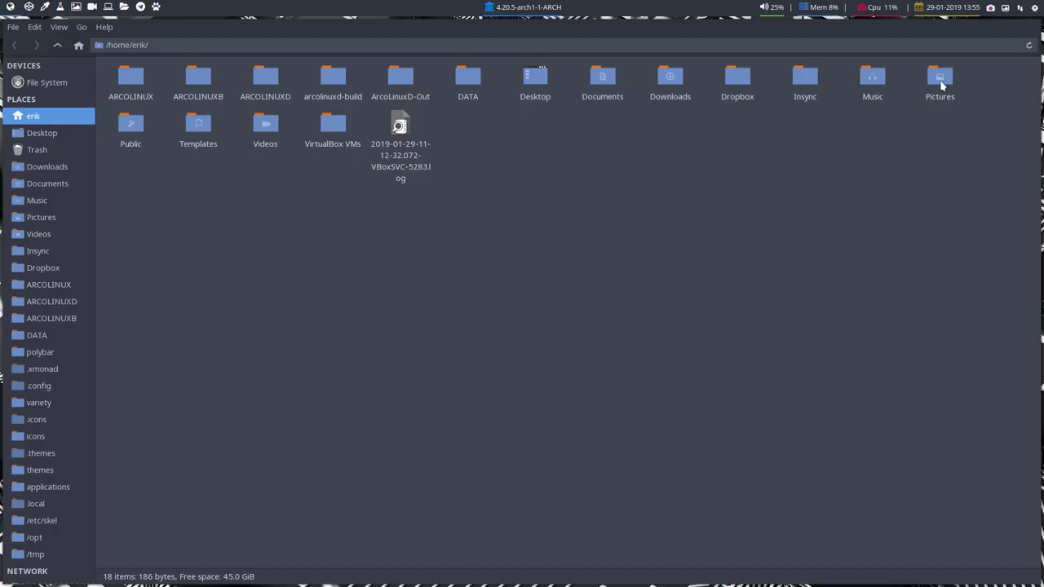
left_click(53, 369)
double_click(130, 77)
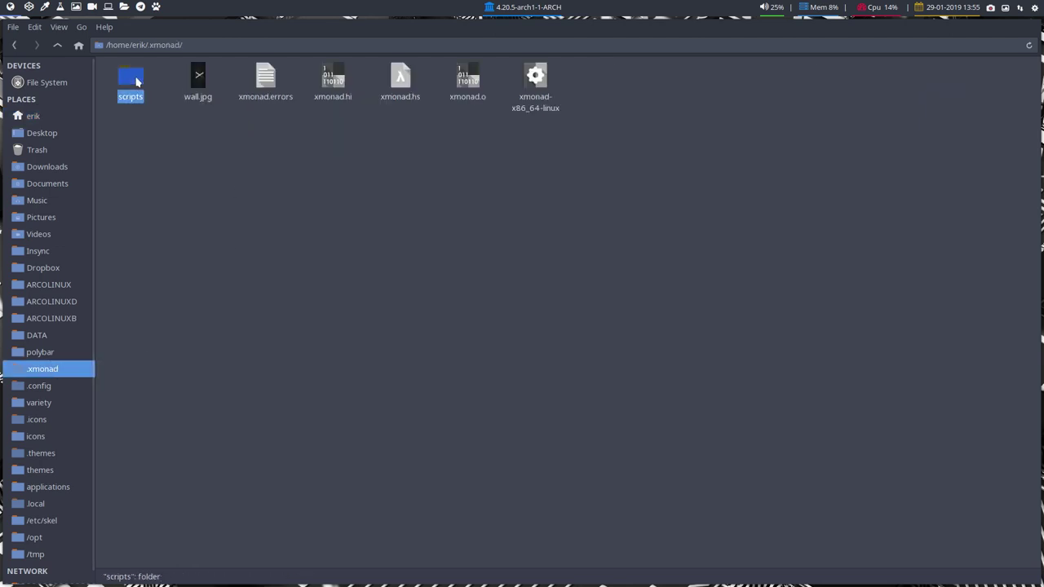
Step: Compare compton.conf with compton.conf.github, then open compton.conf in Sublime Text
left_click(265, 80)
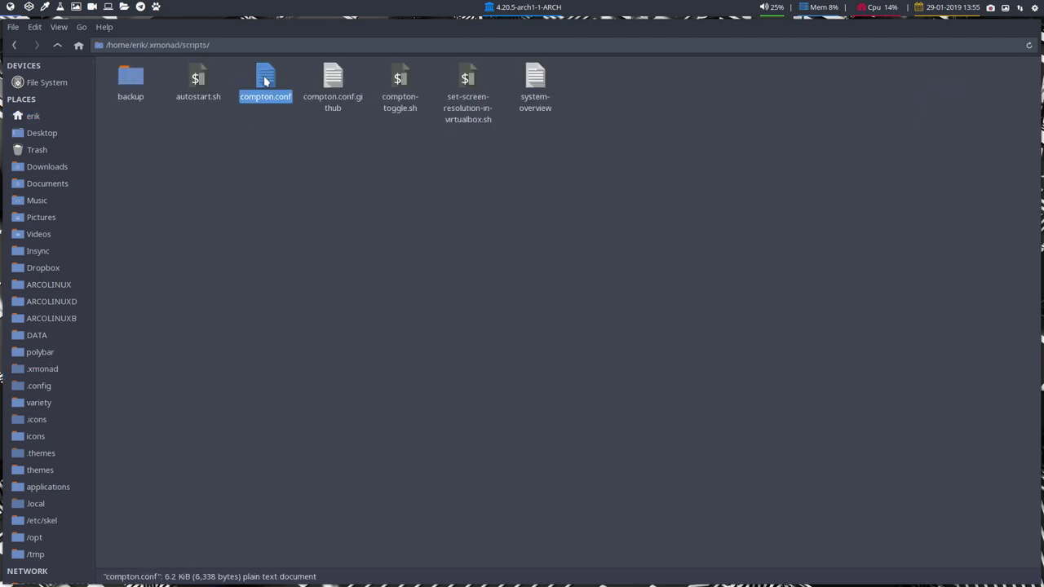
left_click(332, 76)
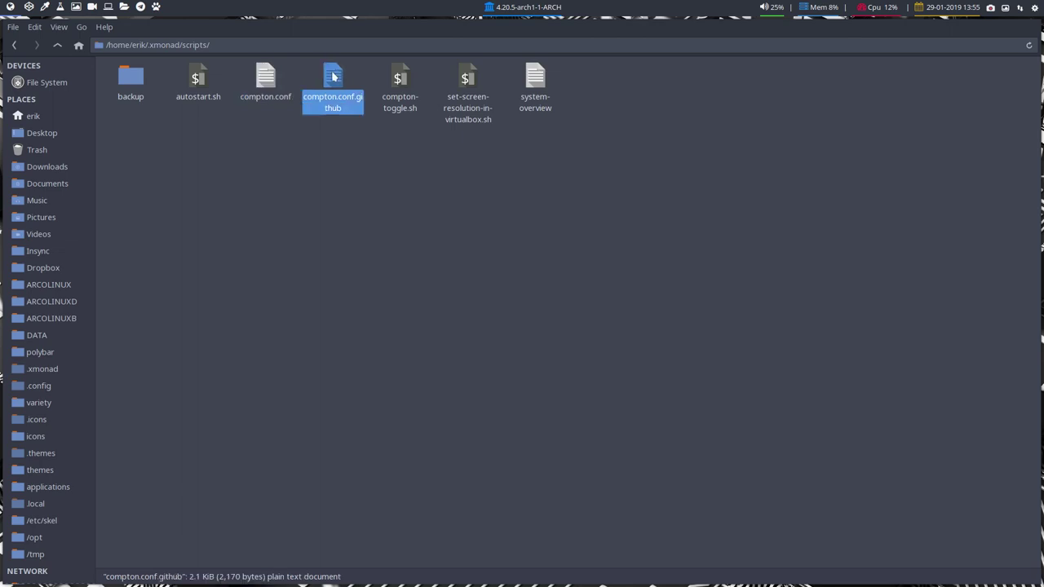
left_click(315, 157)
left_click(260, 79)
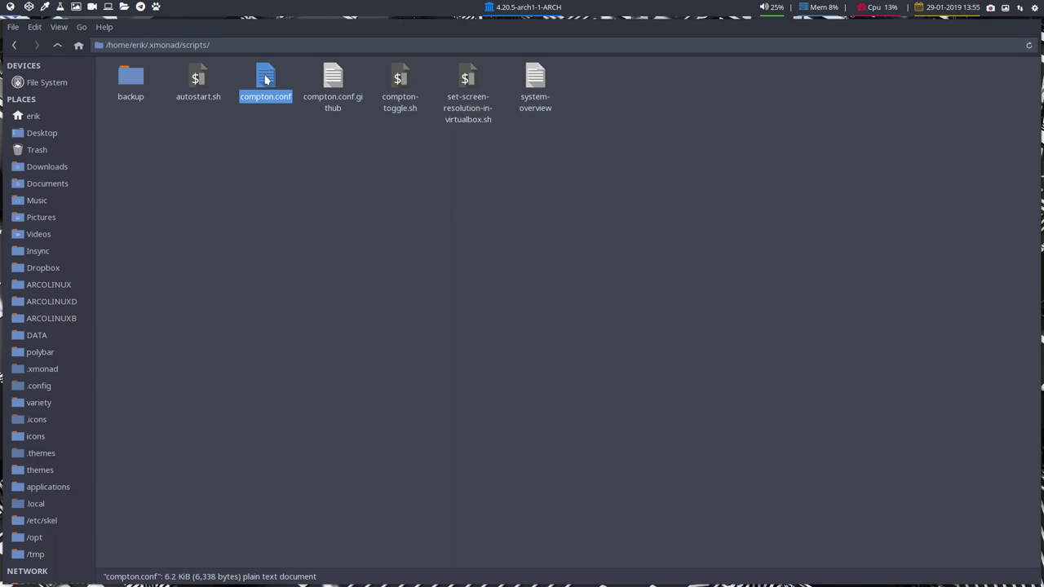
double_click(265, 79)
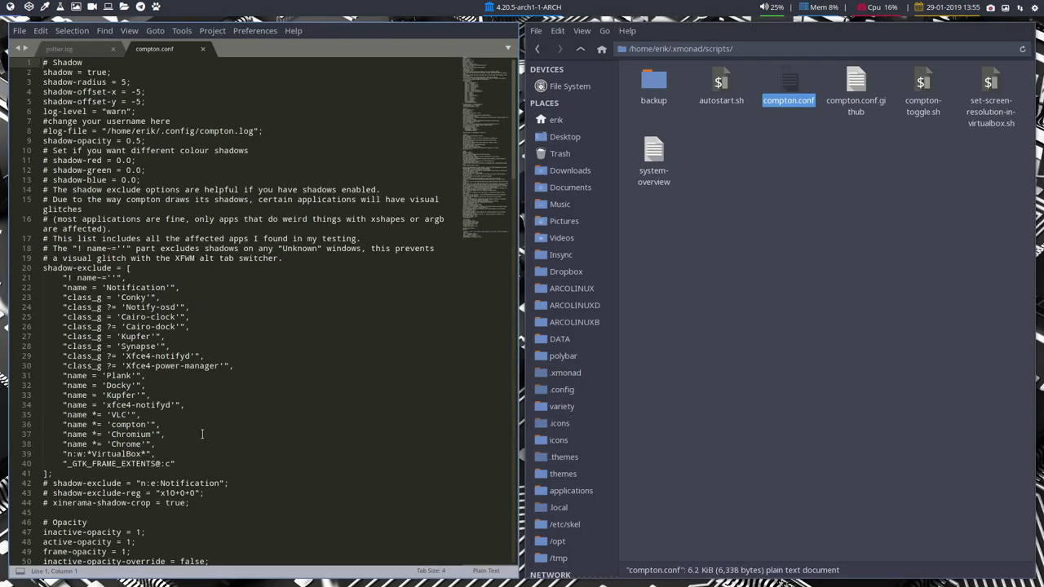
left_click_drag(159, 455, 22, 453)
left_click(149, 455)
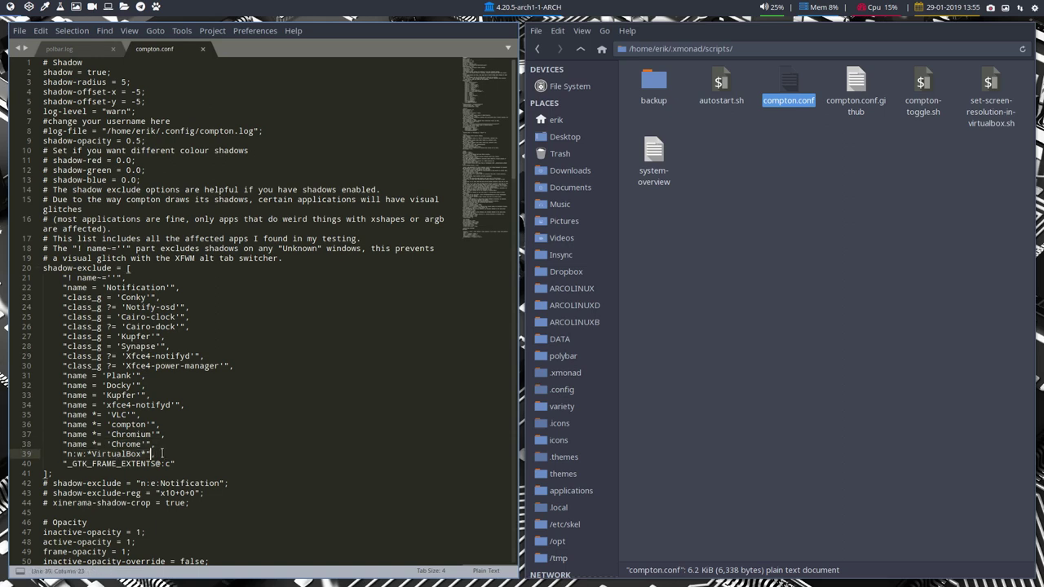
left_click_drag(162, 454, 141, 455)
triple_click(131, 455)
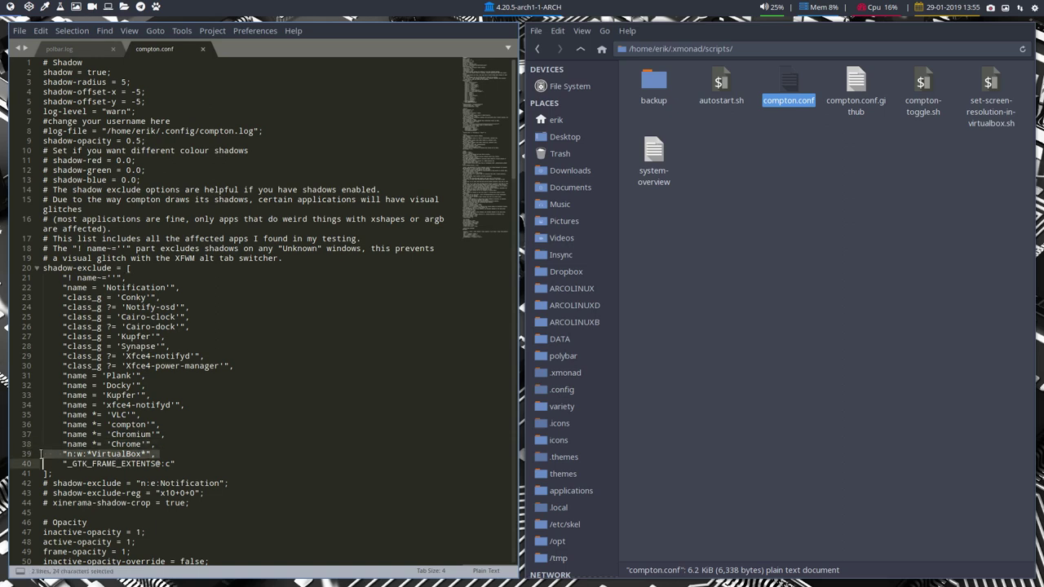
left_click(123, 454)
left_click_drag(160, 454, 62, 454)
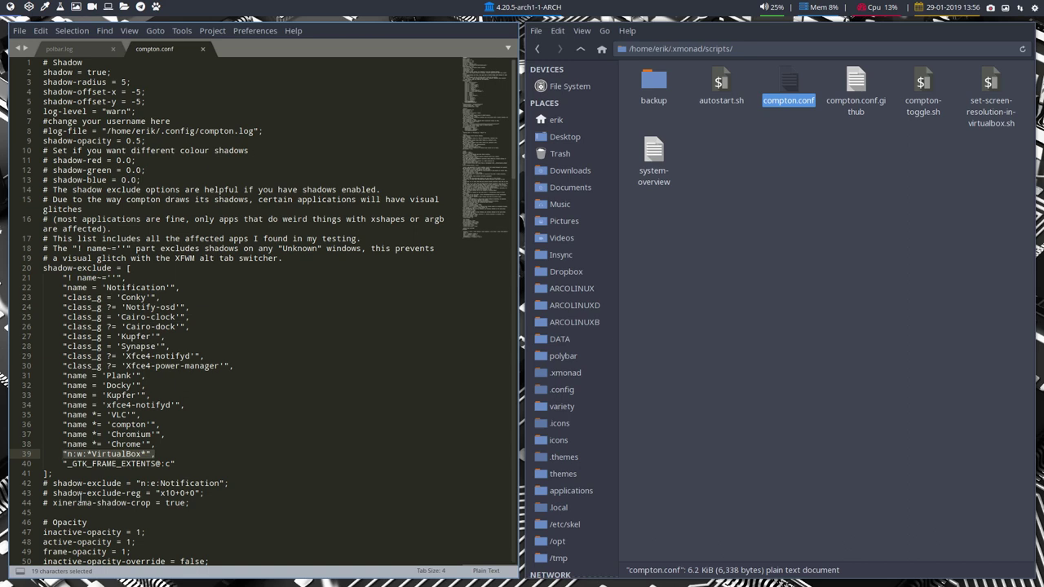
Step: Highlight shadow-exclude on line 20 and n:w:*VirtualBox* on line 39, then show the desktop
left_click(78, 268)
left_click_drag(44, 267, 122, 268)
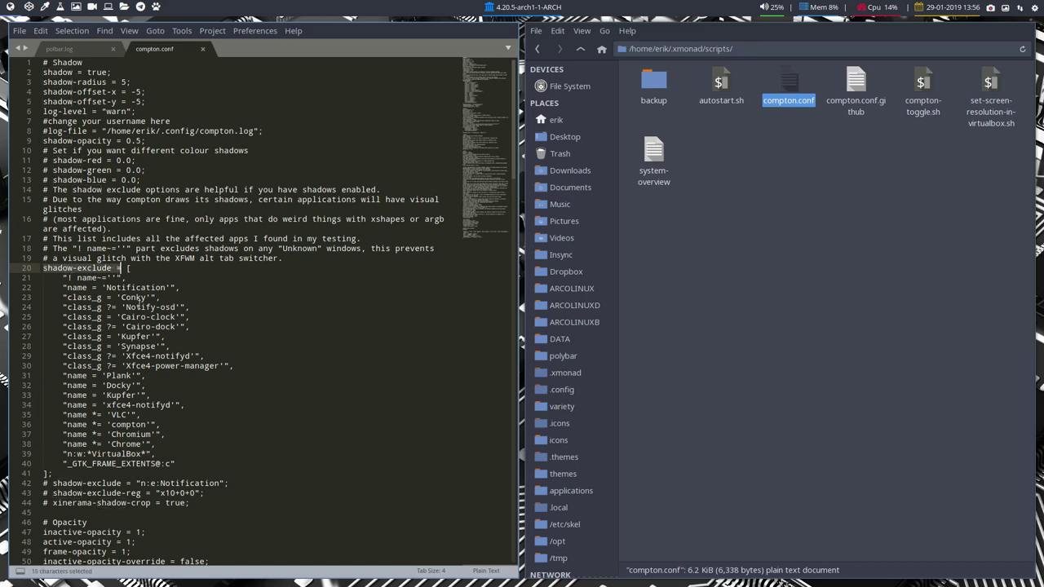
left_click_drag(152, 455, 63, 454)
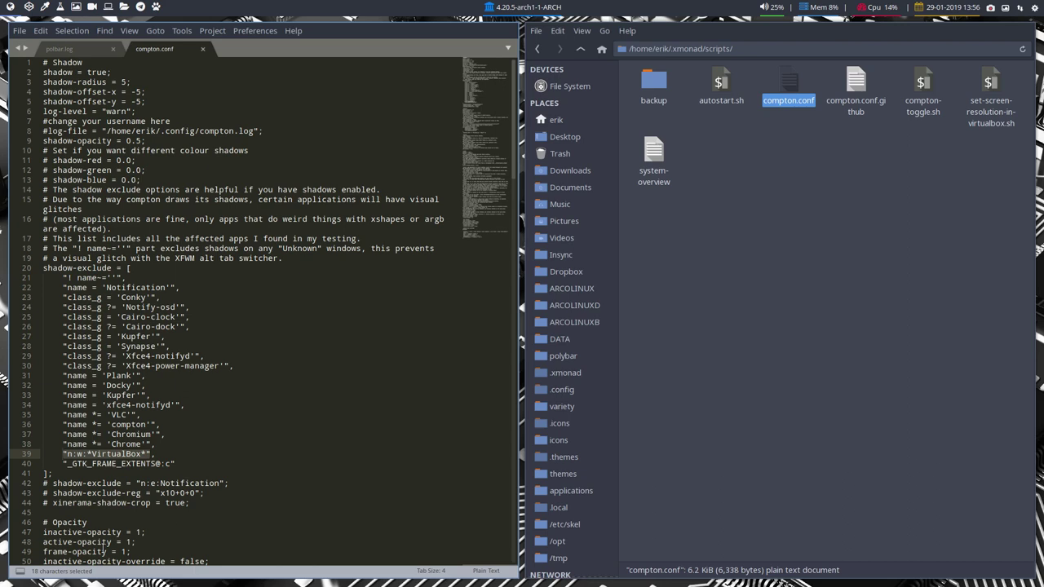
left_click(157, 453)
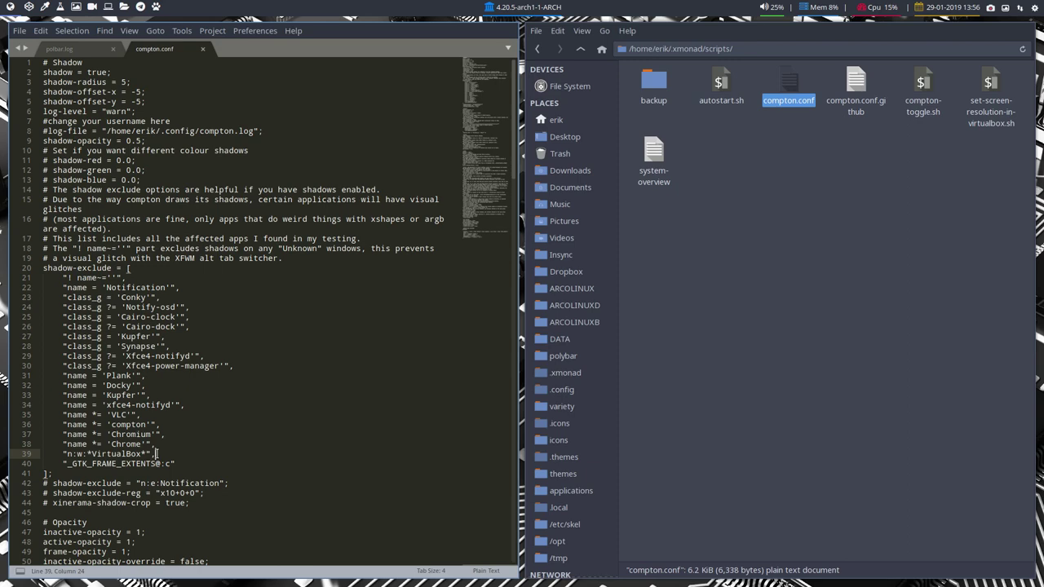
left_click(31, 7)
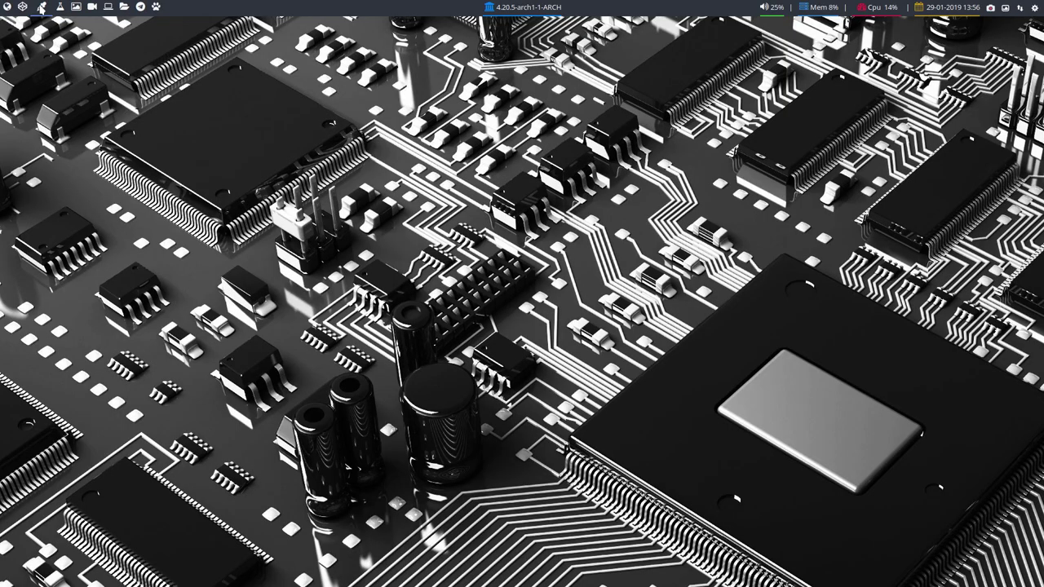
Step: Launch Firefox and load arcolinux.info from the ArcoLinux bookmarks folder
left_click(41, 8)
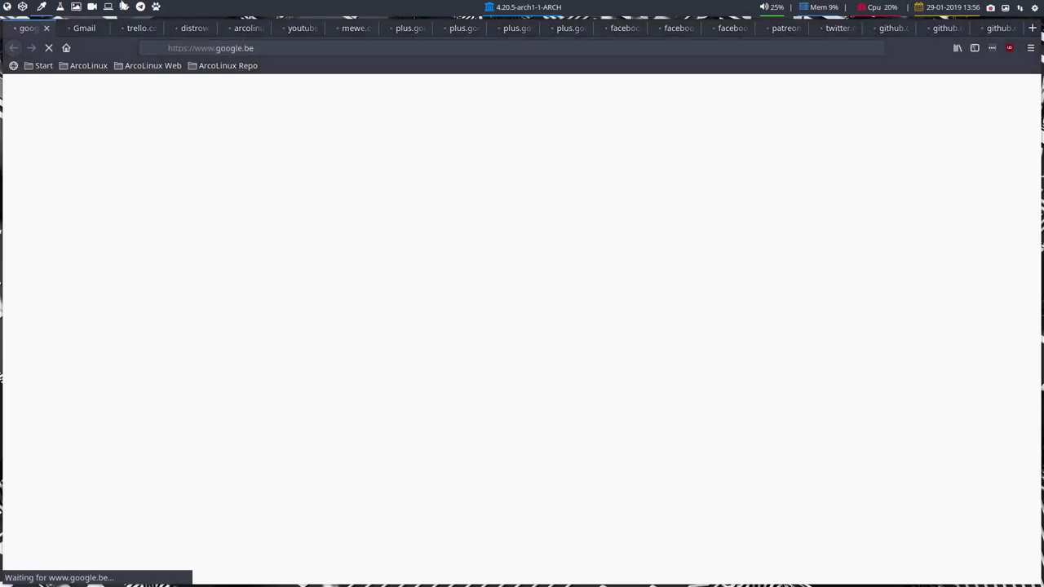
left_click(87, 66)
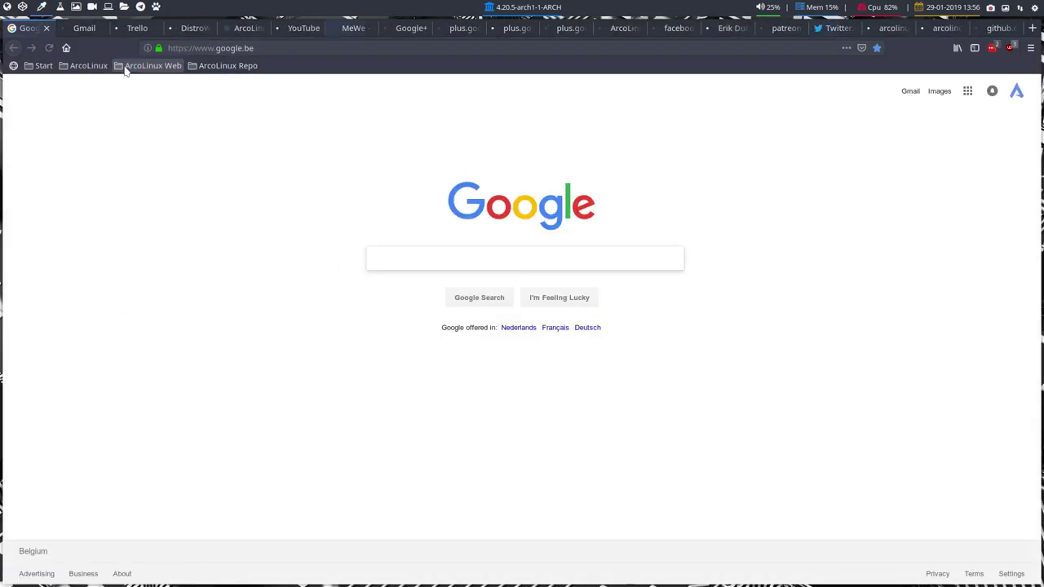
mouse_move(152, 65)
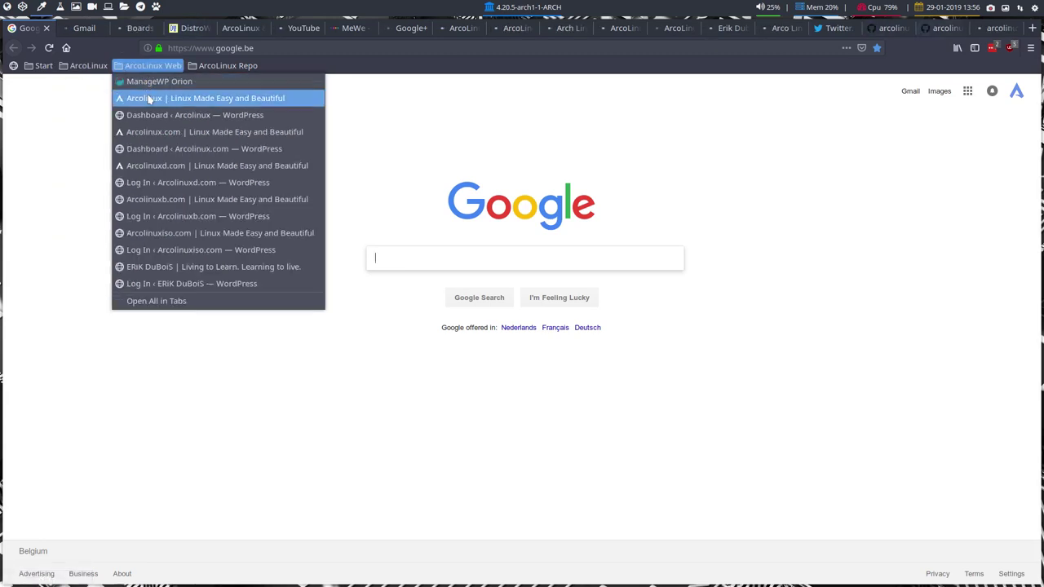
left_click(126, 98)
Step: Close all other Firefox tabs, confirming the prompt
right_click(39, 30)
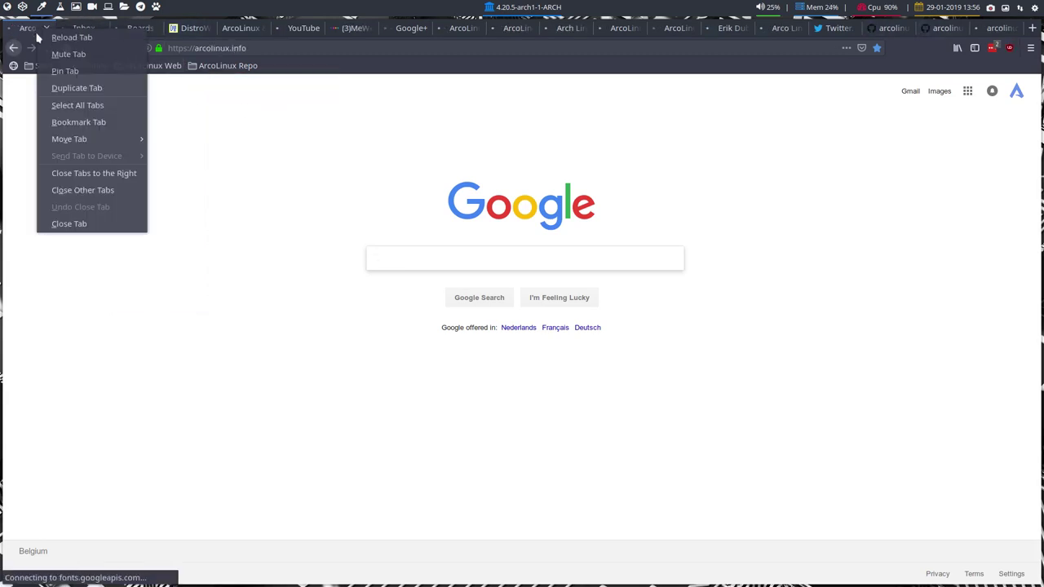
left_click(84, 193)
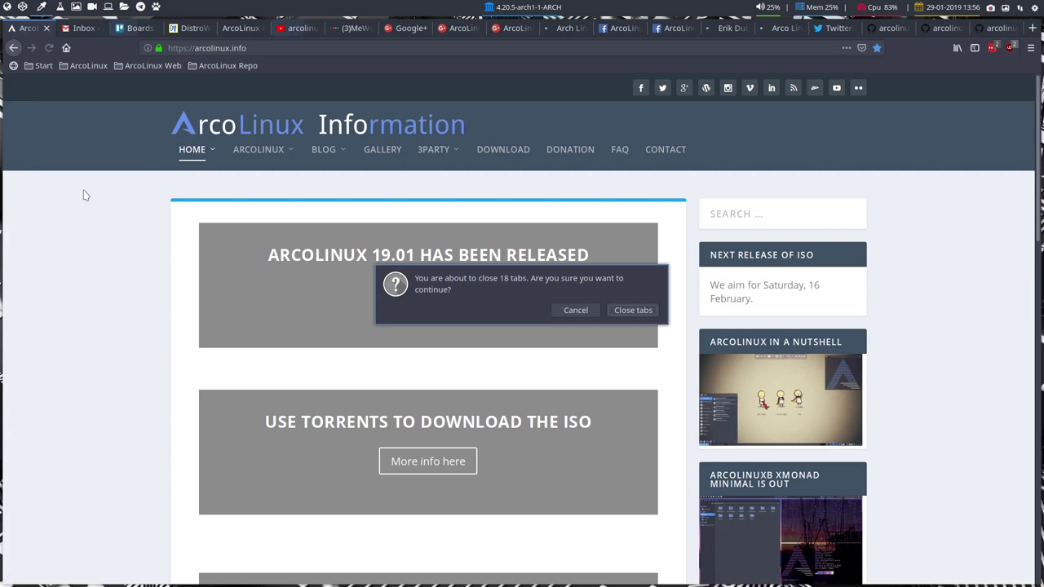
left_click(627, 314)
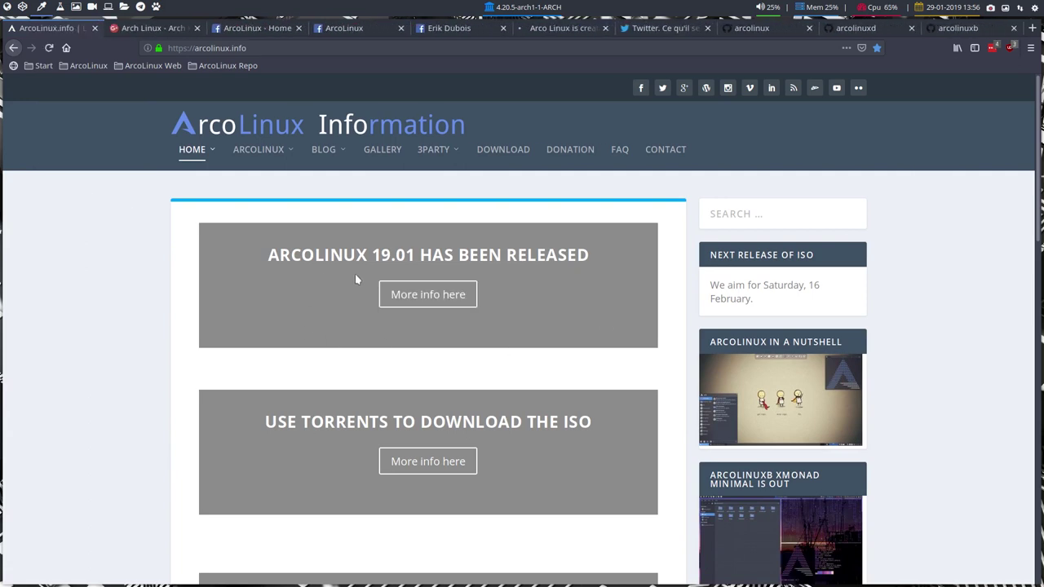
Step: Open the ArcoLinux Beta Editions page and scroll to the Compton update section
mouse_move(258, 149)
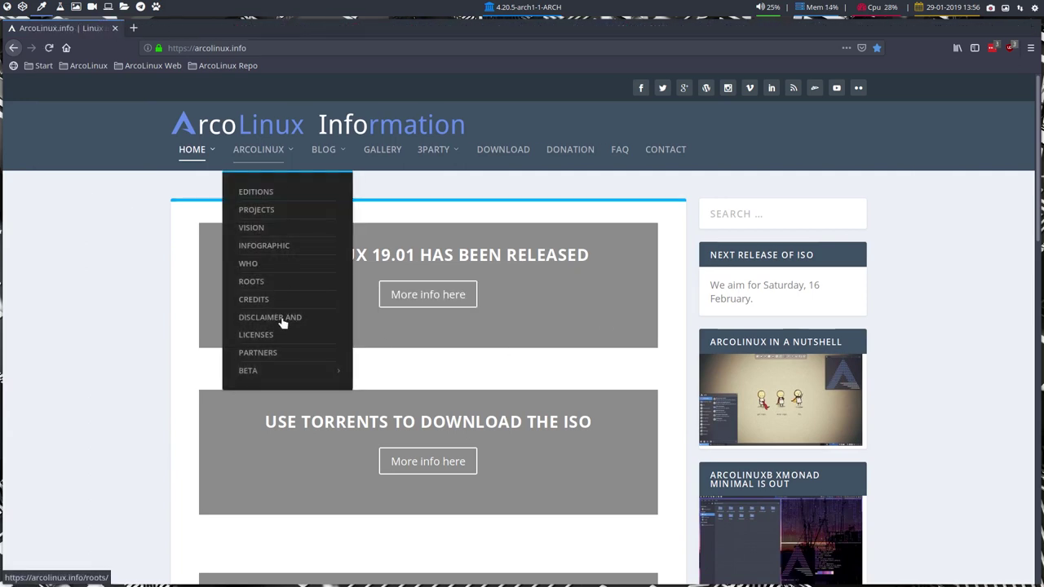
mouse_move(280, 371)
left_click(389, 373)
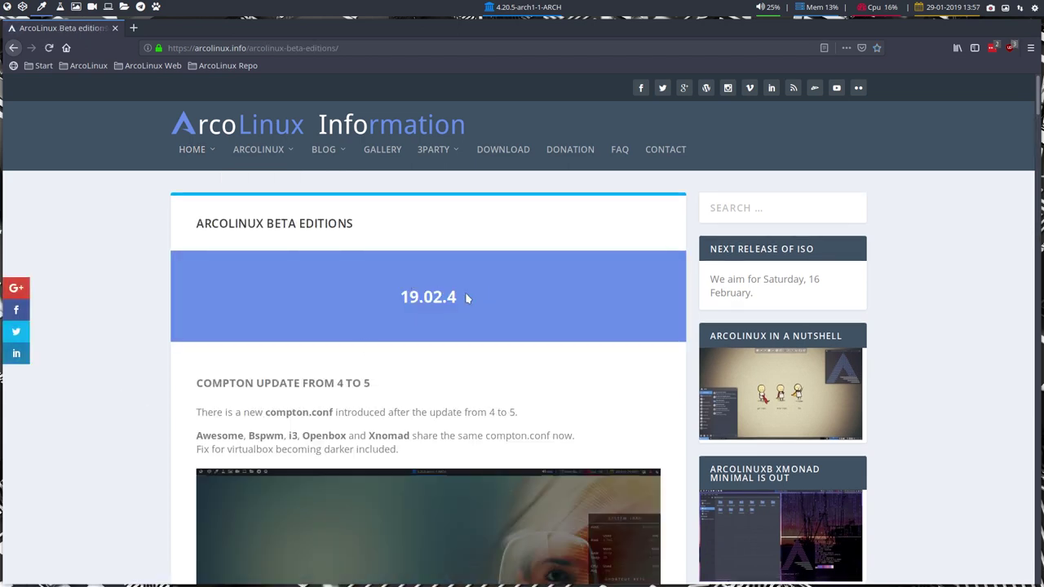
scroll(466, 298, "down", 3)
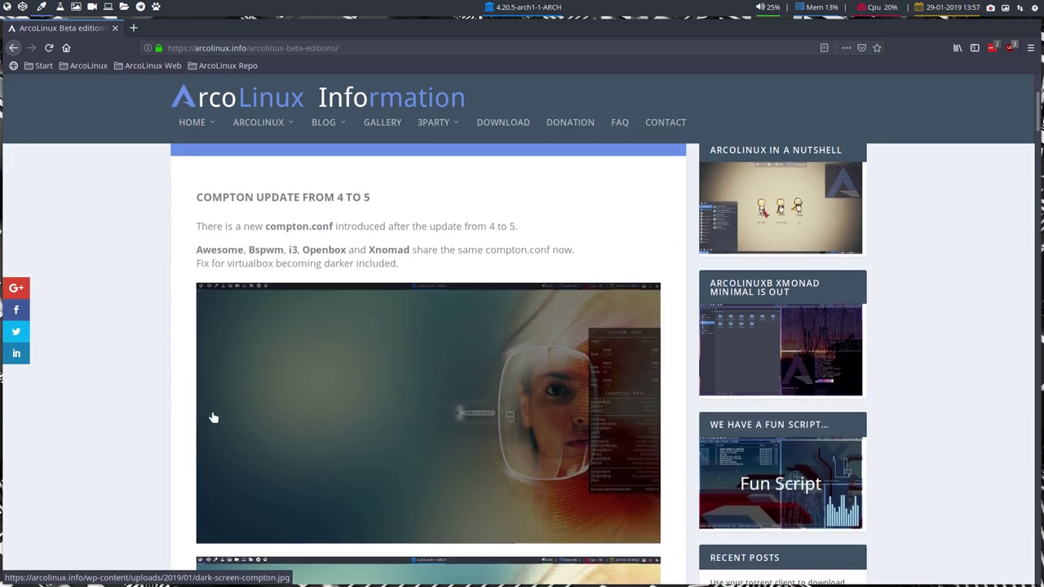
scroll(342, 435, "up", 1)
scroll(342, 438, "down", 2)
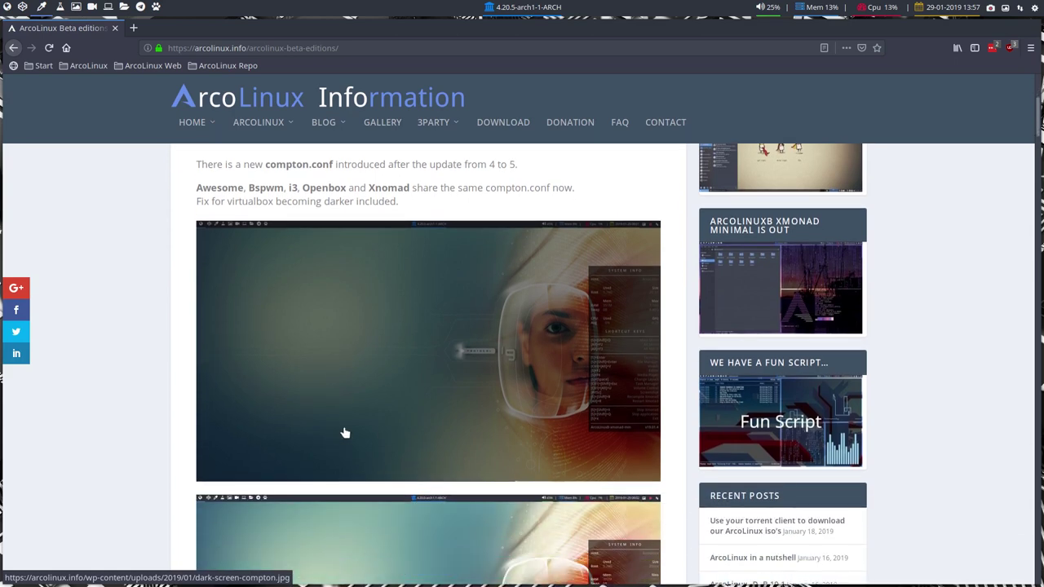
scroll(343, 438, "down", 4)
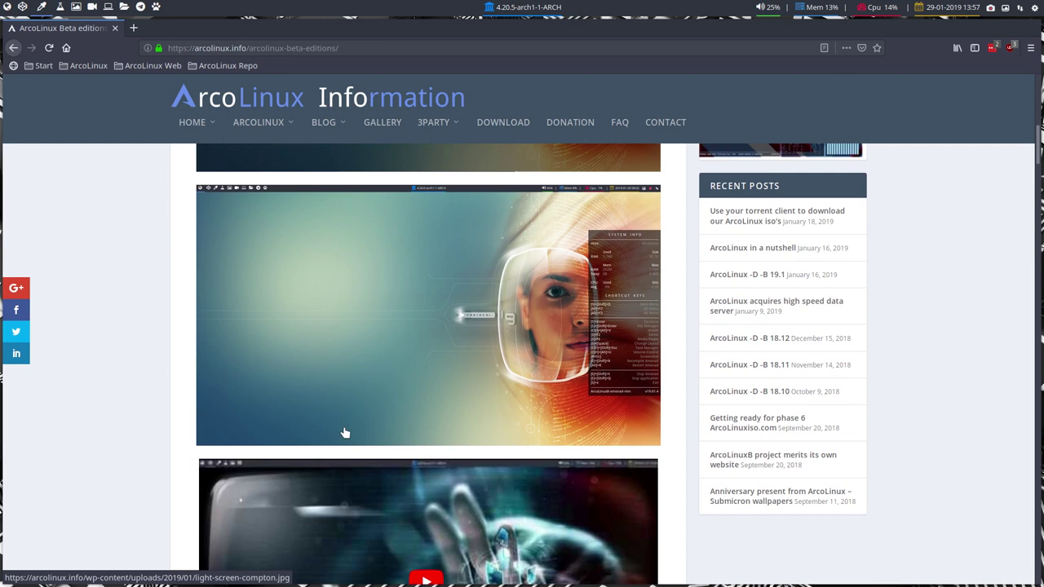
scroll(343, 318, "up", 3)
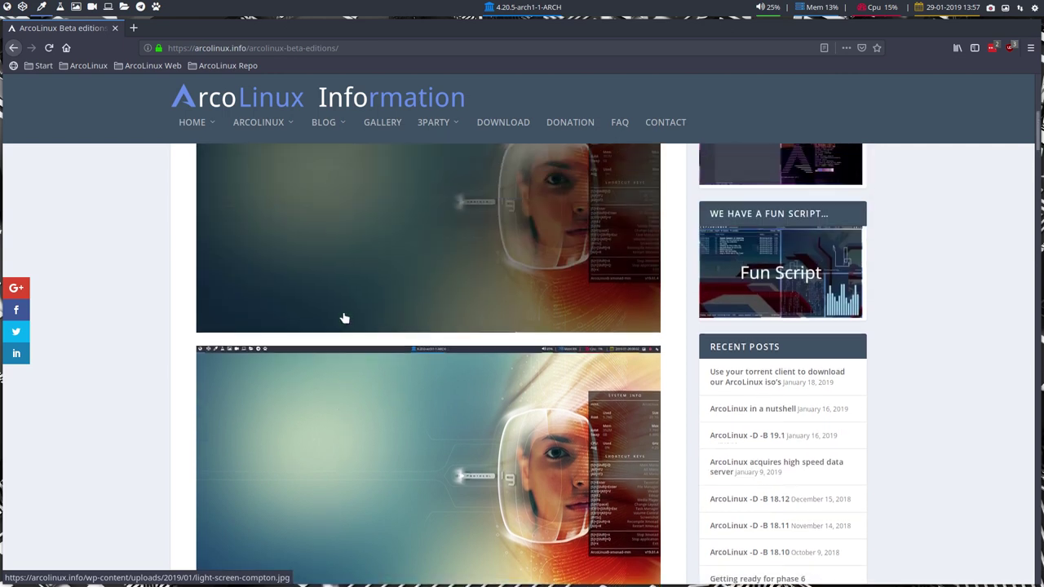
Step: Restore Sublime Text and highlight exclude lines 39–40 and shadow-exclude on line 20
left_click(25, 9)
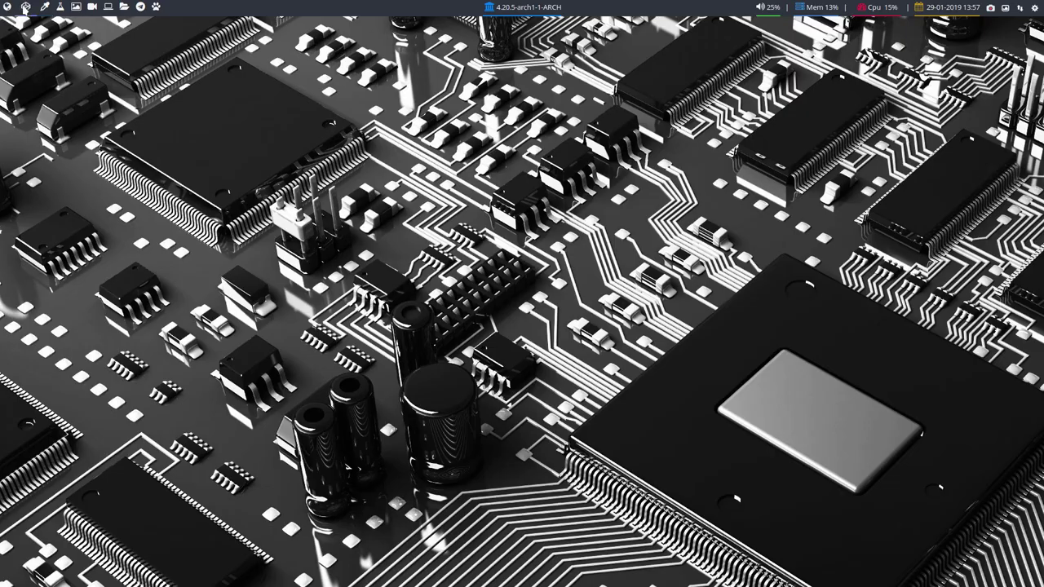
left_click(26, 9)
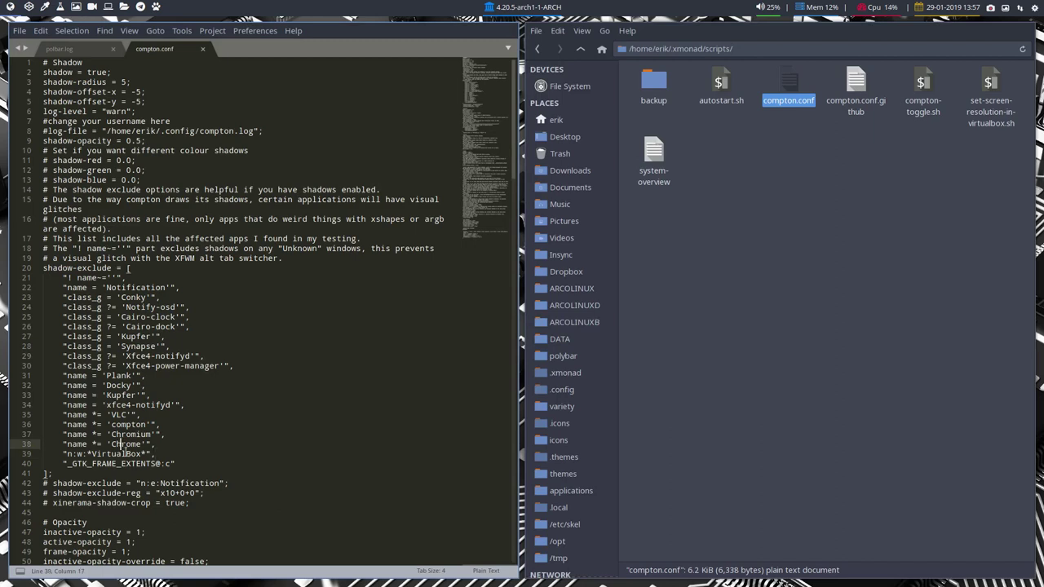
left_click_drag(174, 463, 42, 454)
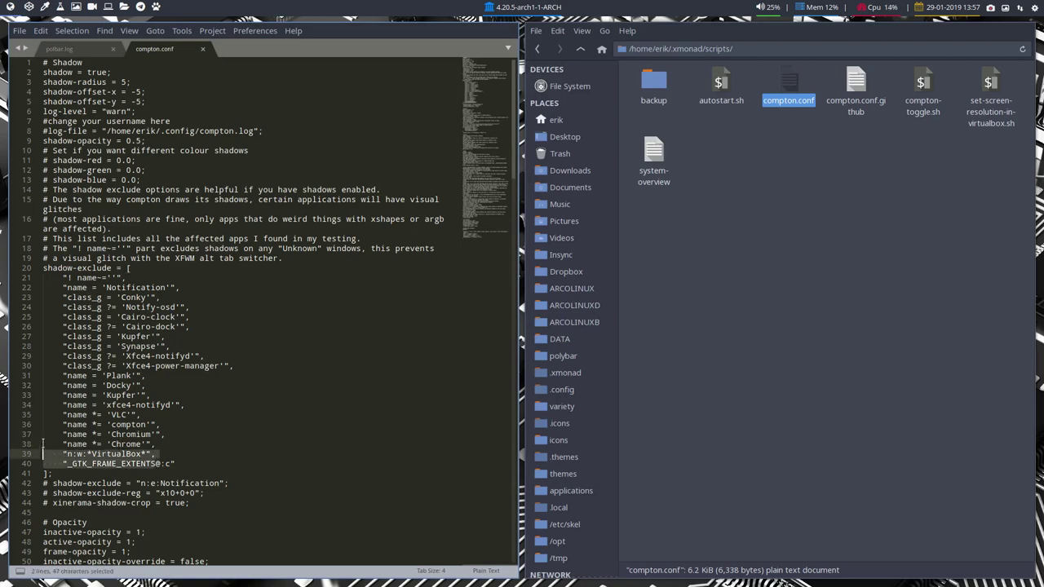
left_click_drag(129, 269, 19, 269)
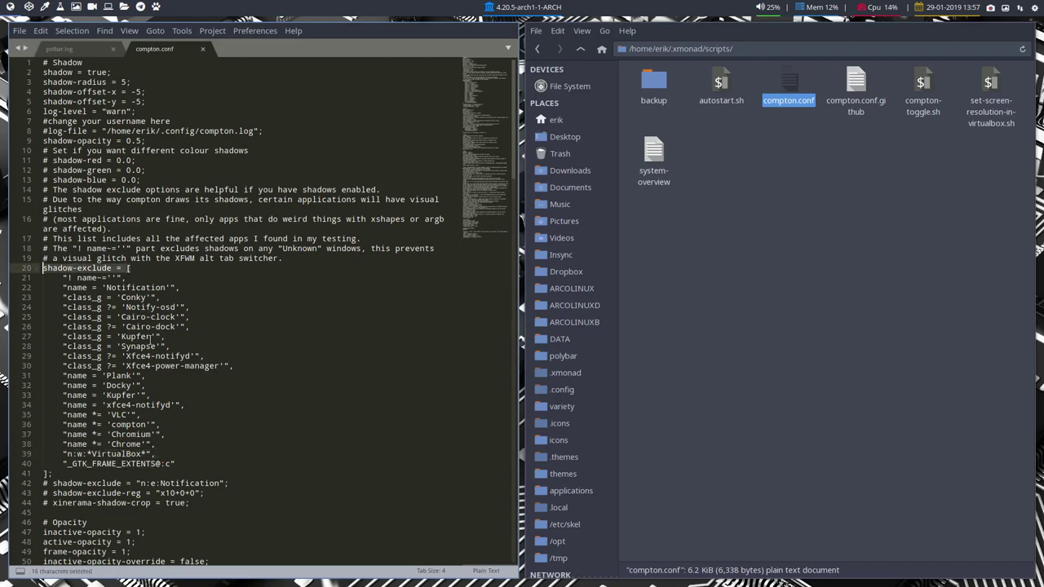